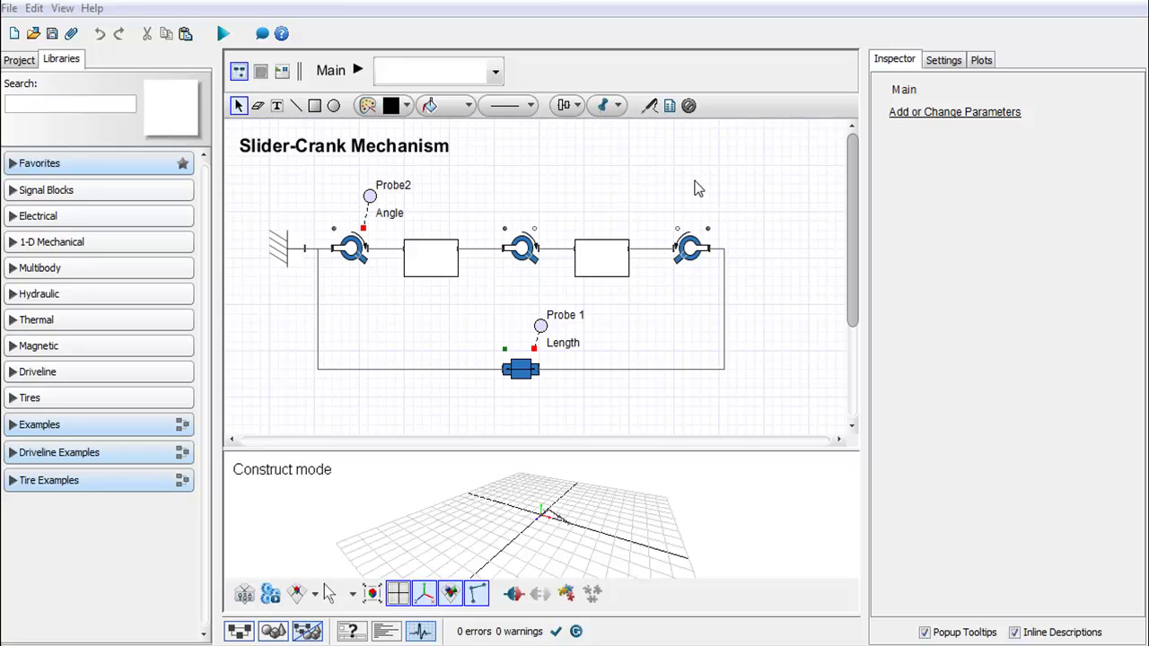
- In the Main parameter table, create parameter K with default 1 and description 'Rotational damping'
{"action": "left_click", "coordinate": [281, 72]}
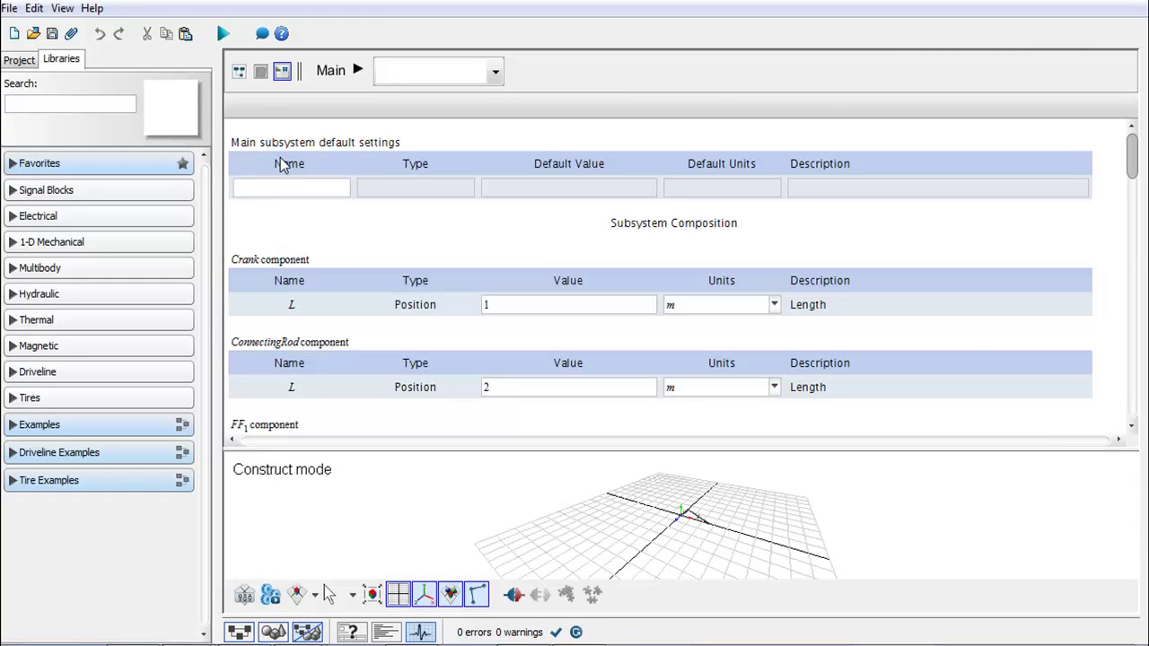
{"action": "left_click", "coordinate": [322, 192]}
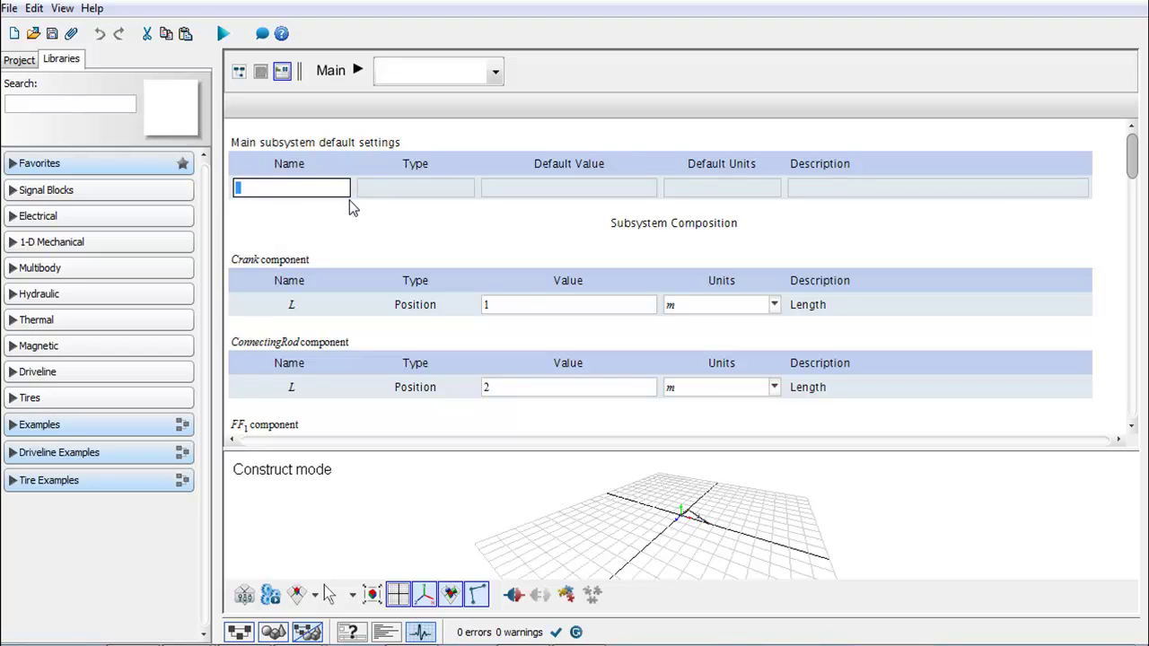
{"action": "type", "text": "Kl"}
{"action": "key", "text": "Return"}
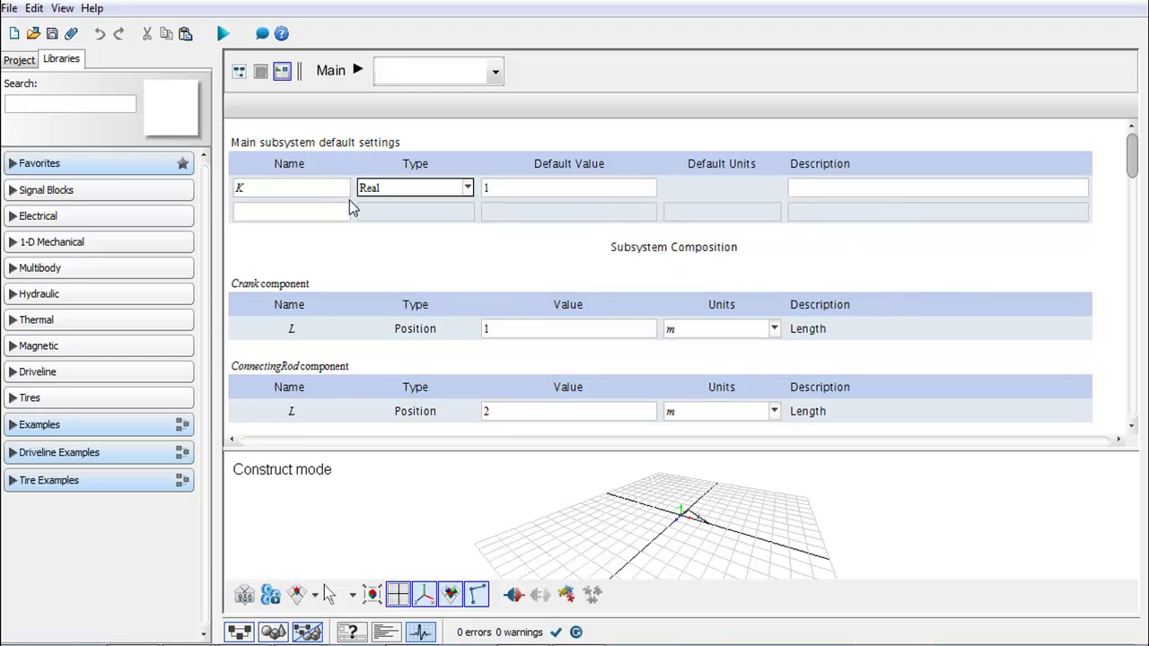
{"action": "key", "text": "Tab"}
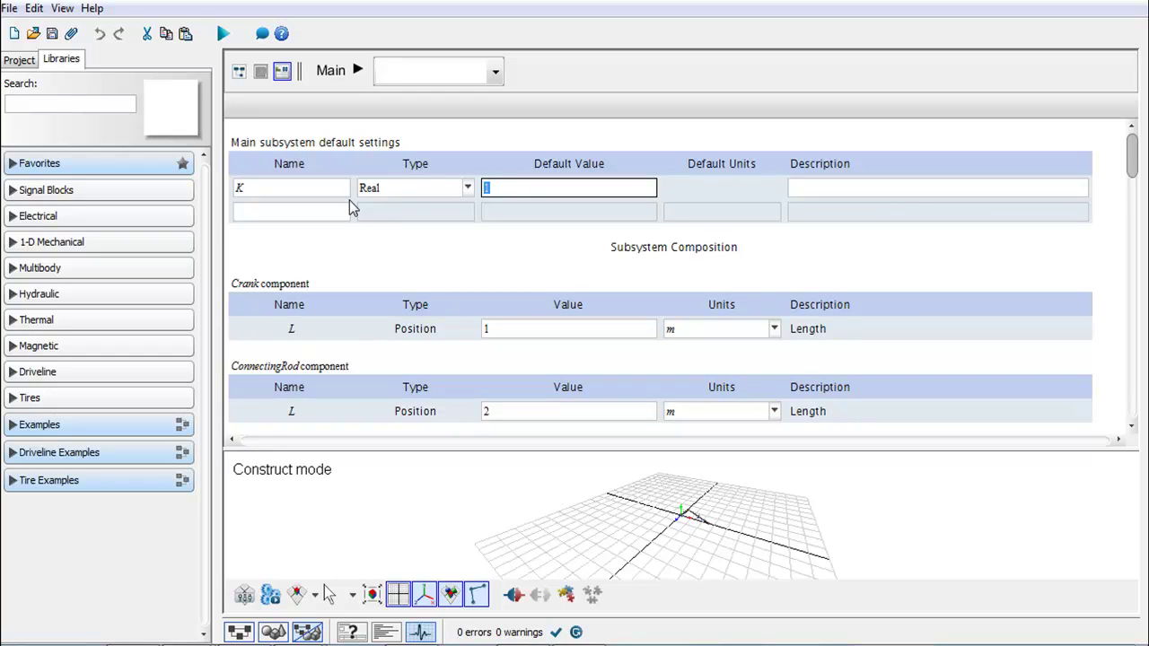
{"action": "key", "text": "Tab"}
{"action": "key", "text": "Tab"}
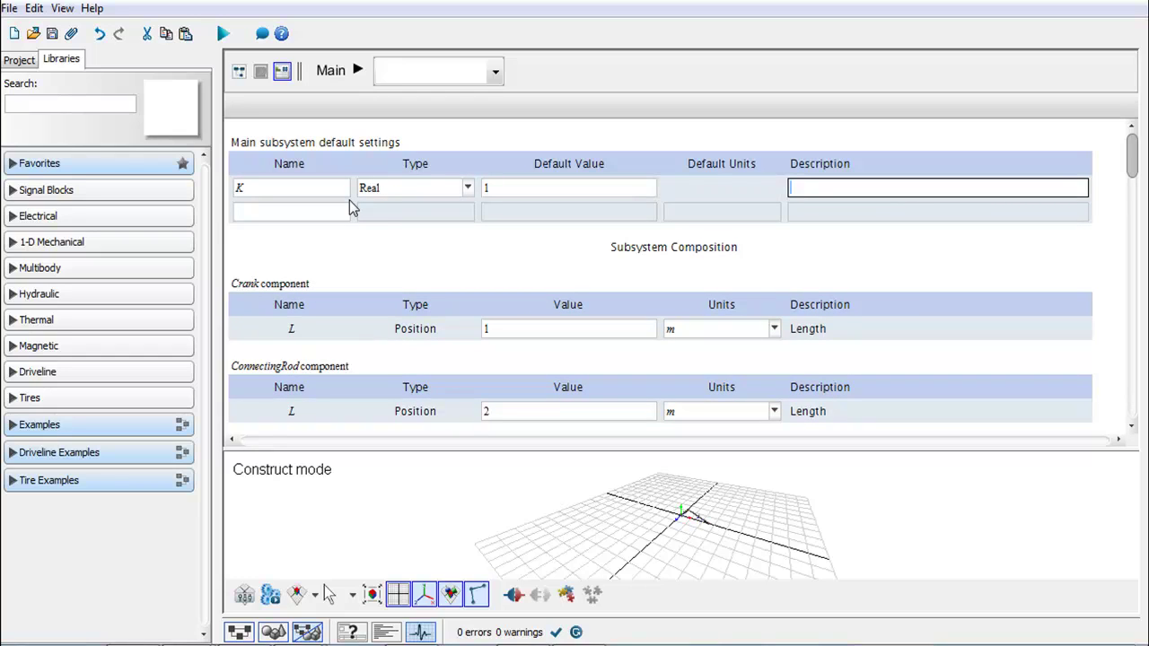
{"action": "type", "text": "Rotational damping"}
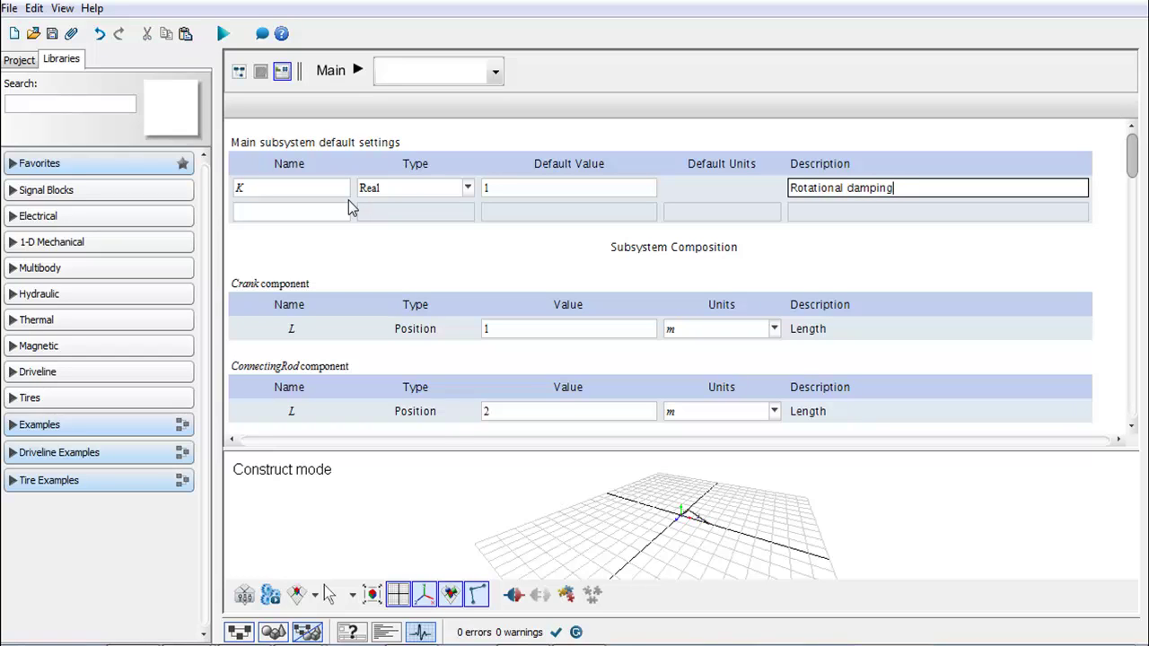
{"action": "key", "text": "Tab"}
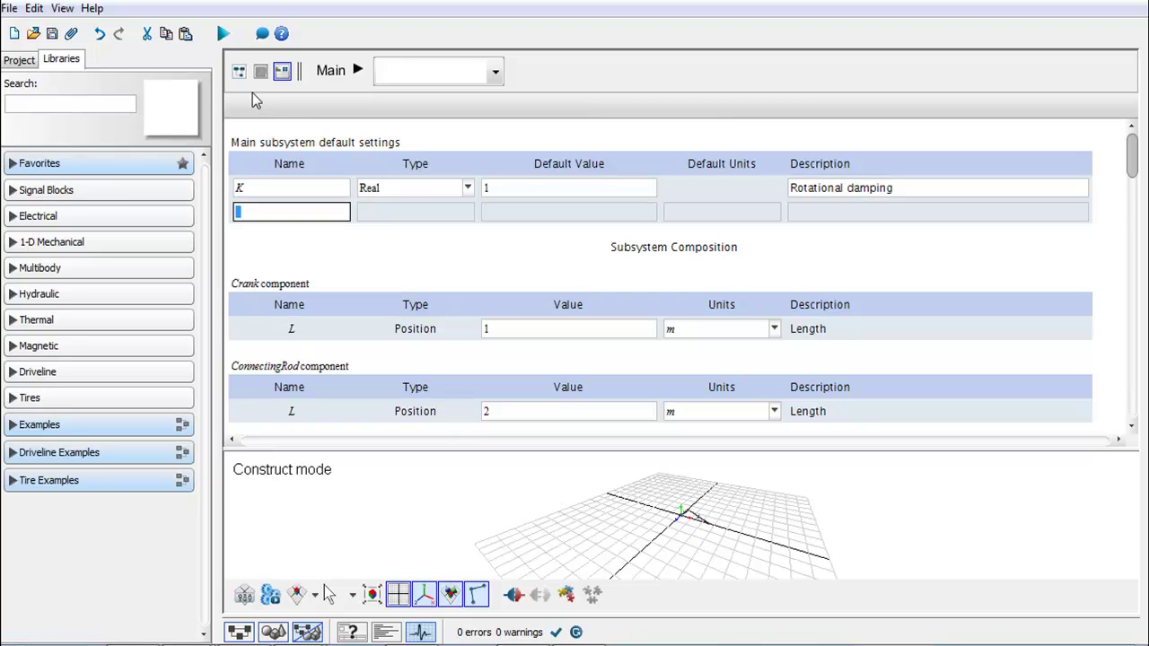
- Set the damping constant Kd of revolute joints R1, R3 and R2 to K
{"action": "left_click", "coordinate": [239, 71]}
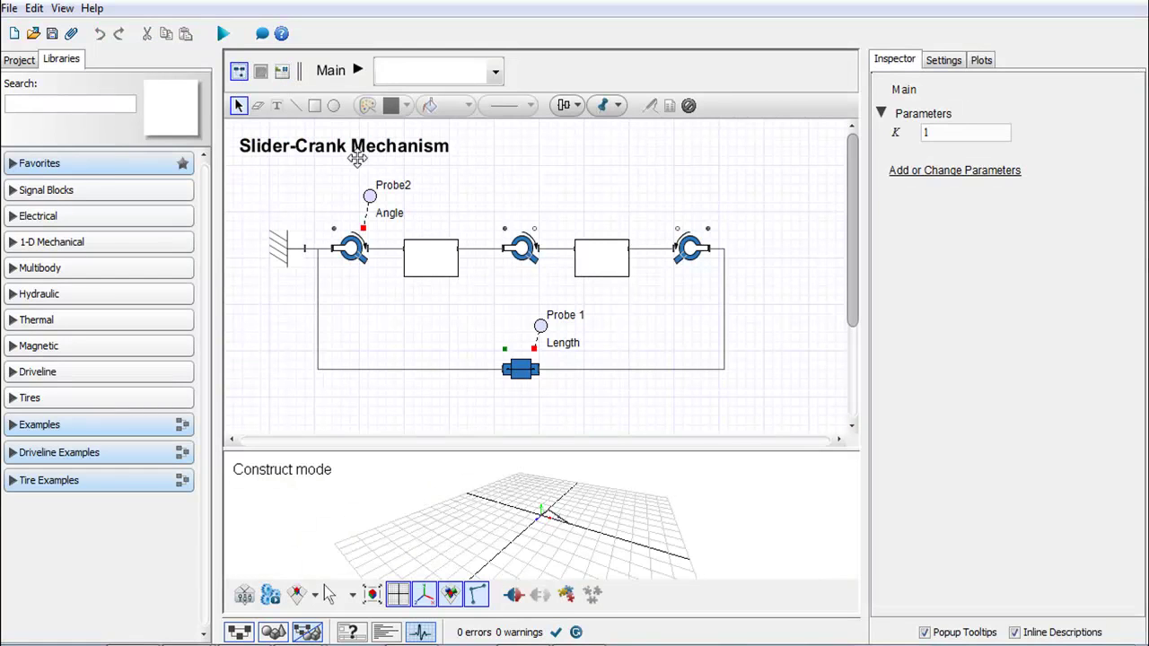
{"action": "left_click", "coordinate": [356, 256]}
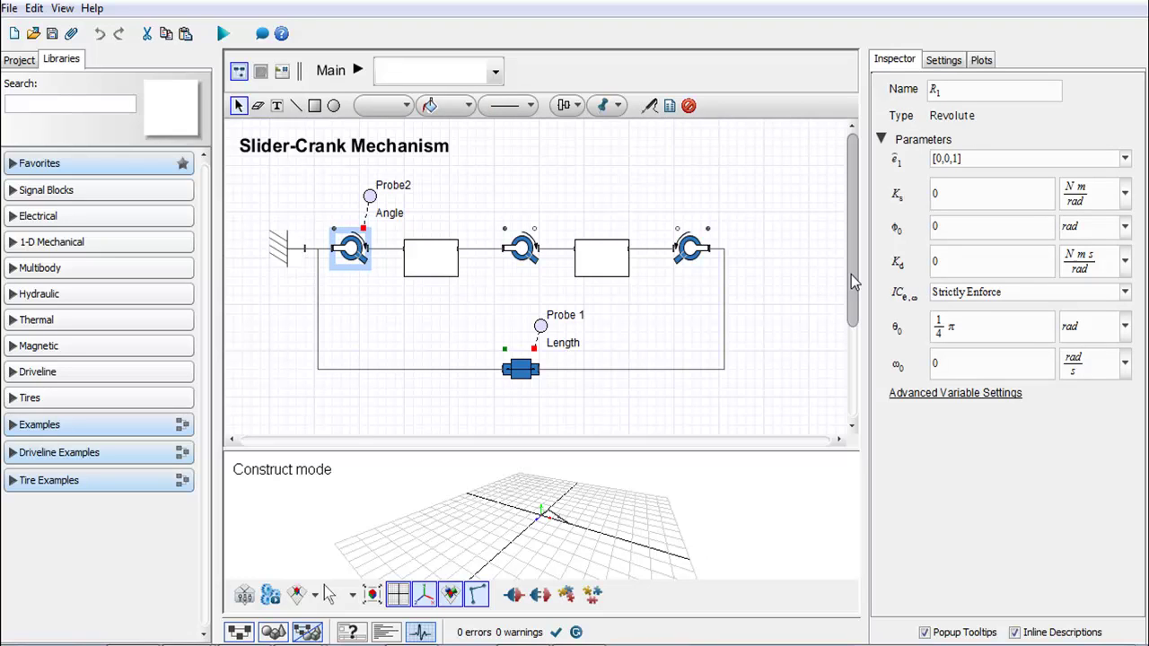
{"action": "left_click", "coordinate": [969, 259]}
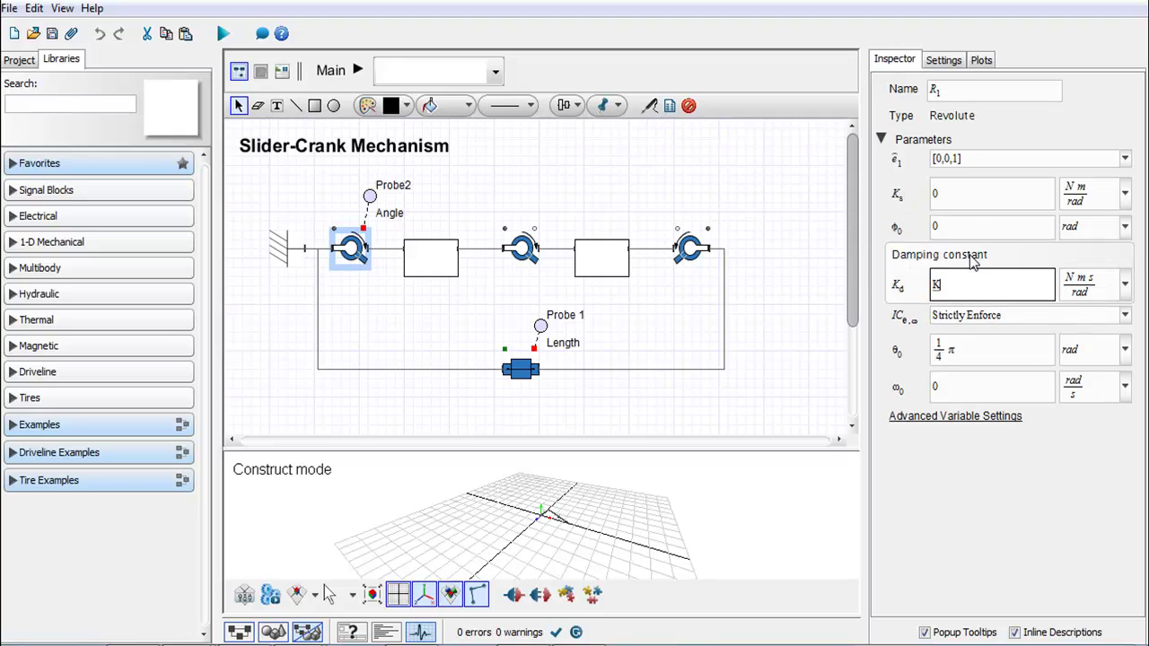
{"action": "key", "text": "Return"}
{"action": "left_click", "coordinate": [526, 251]}
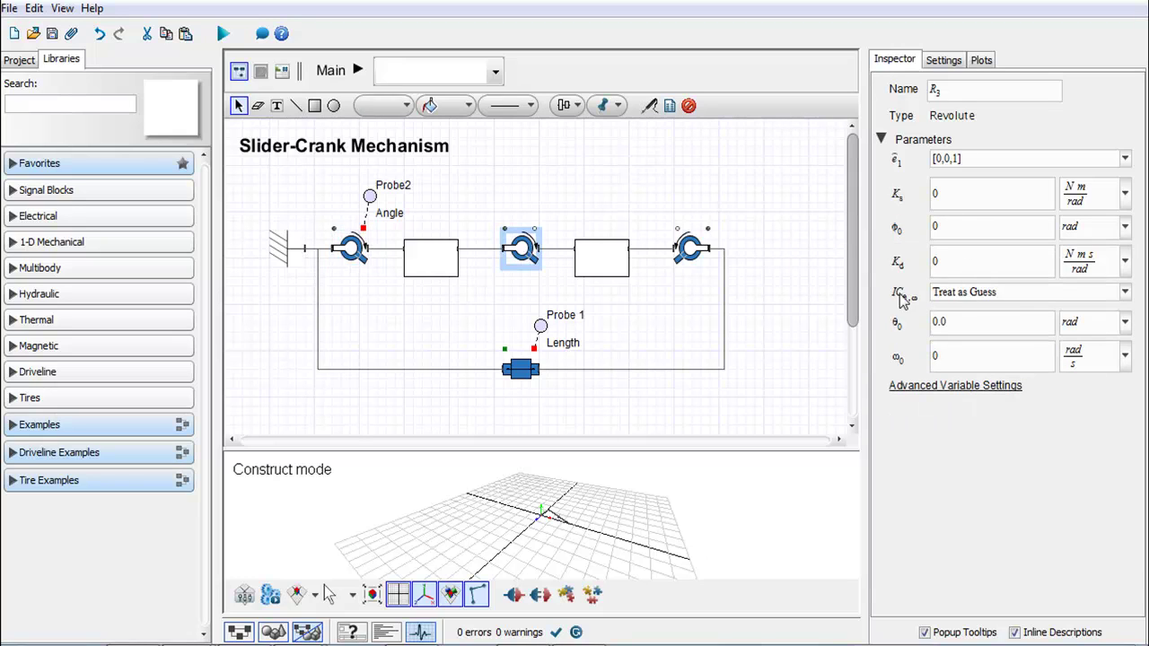
{"action": "left_click", "coordinate": [1005, 259]}
{"action": "type", "text": "K"}
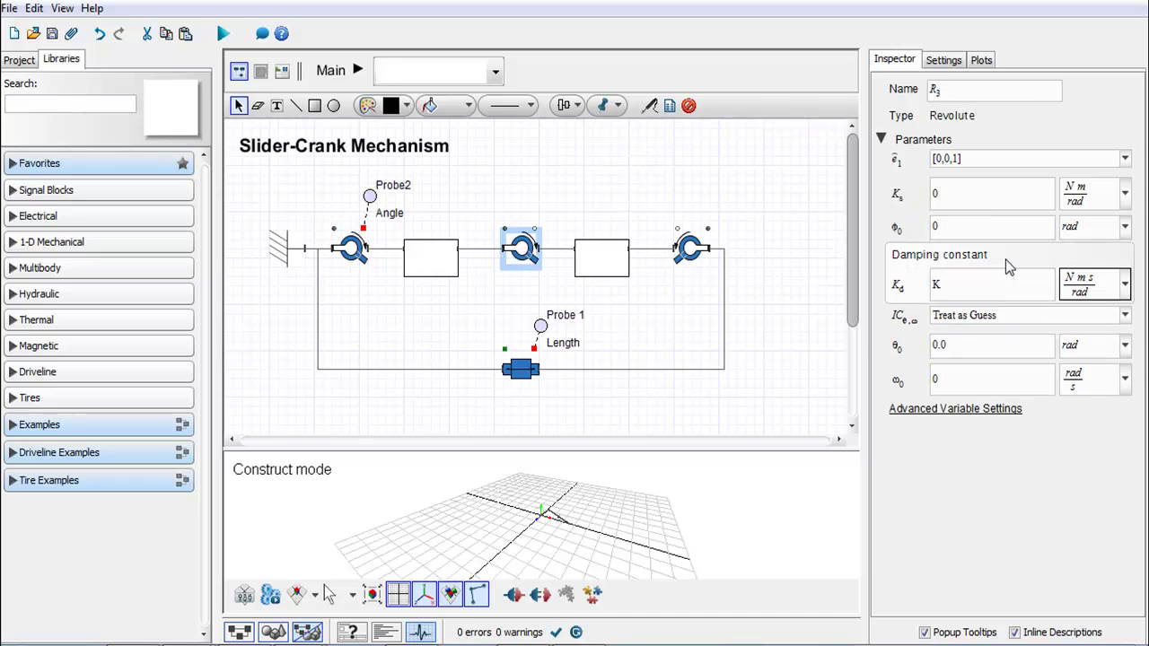
{"action": "left_click", "coordinate": [693, 244]}
{"action": "left_click", "coordinate": [981, 260]}
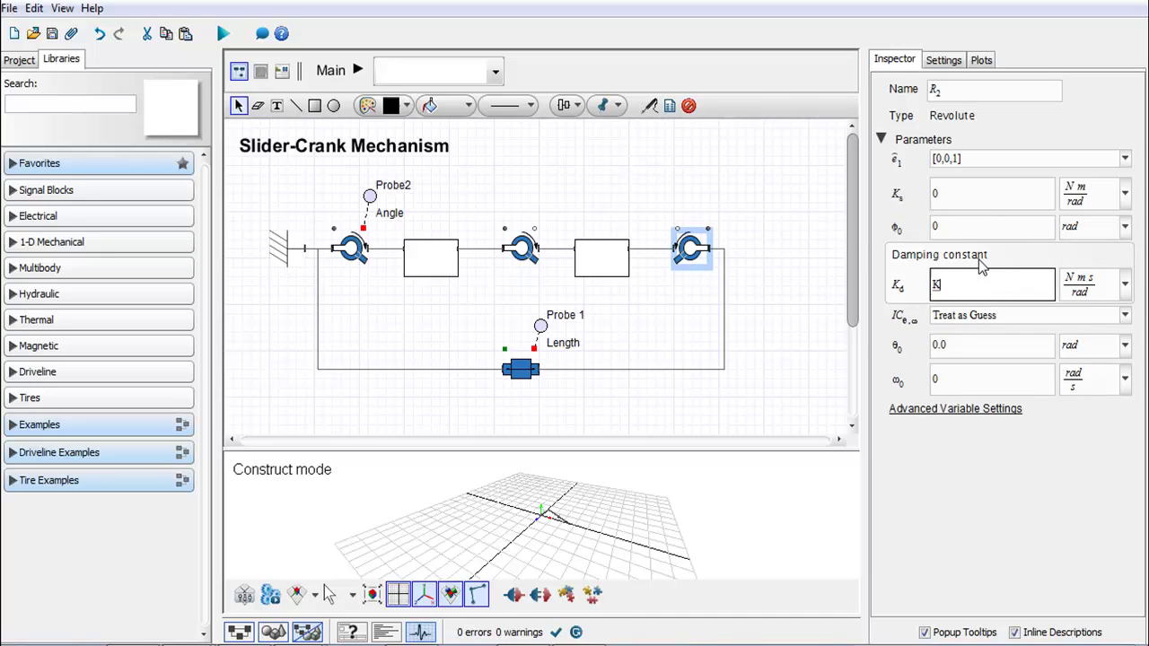
{"action": "left_click", "coordinate": [662, 149]}
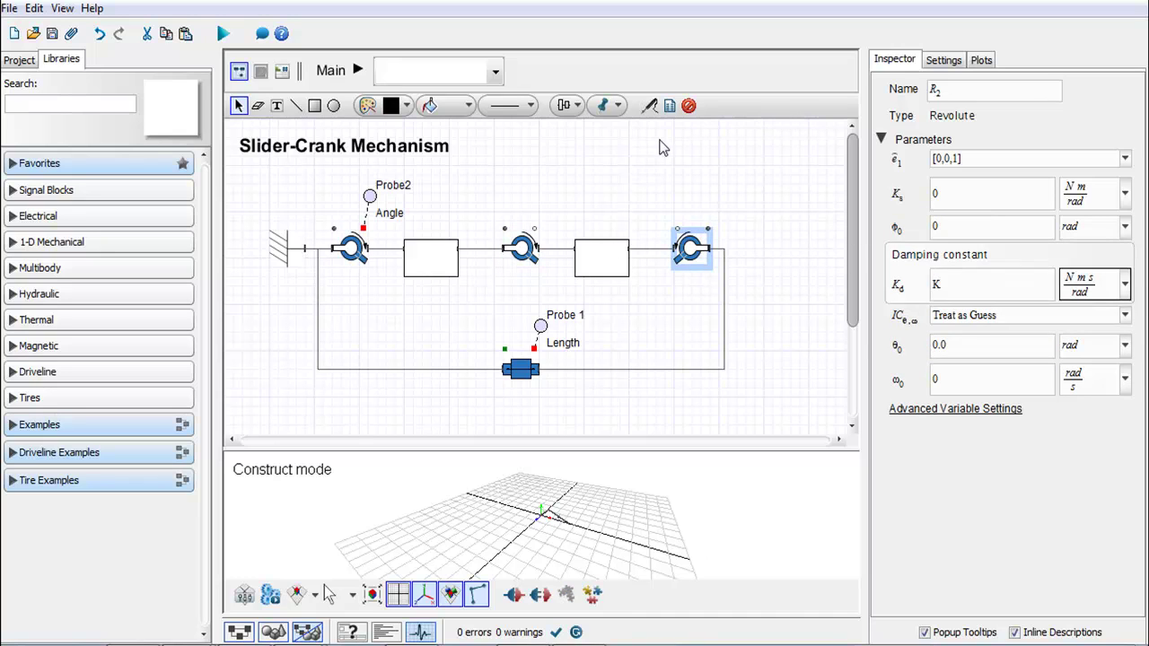
- Run the simulation with K at 1, then close the Length and Angle plot window
{"action": "left_click", "coordinate": [223, 33]}
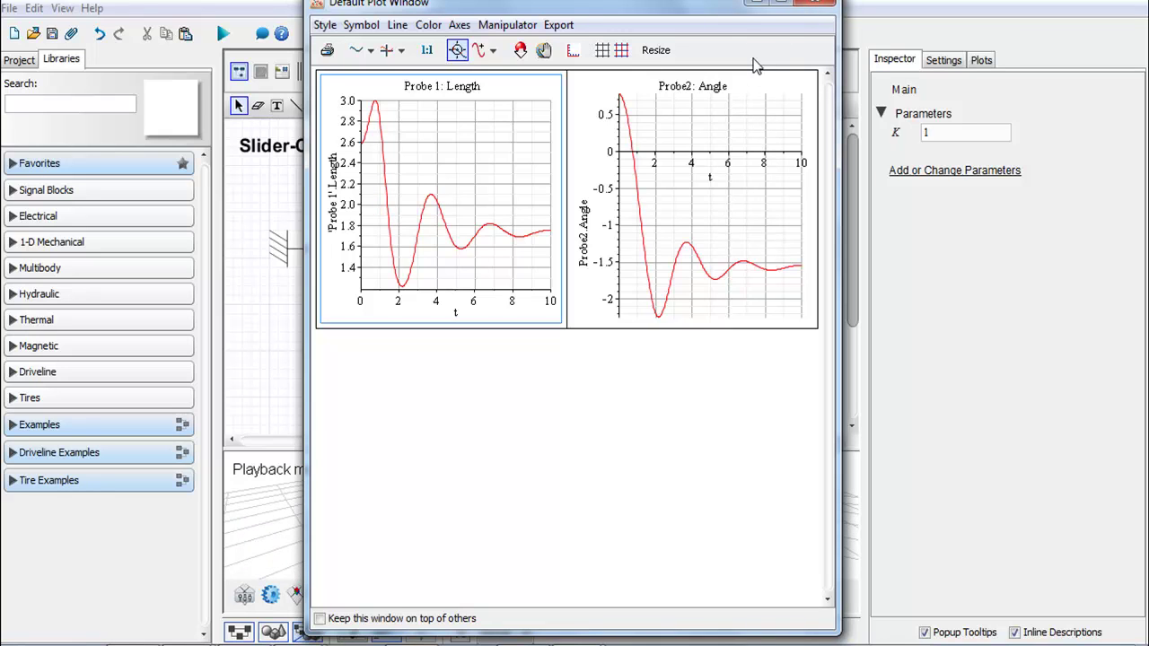
{"action": "left_click", "coordinate": [814, 4]}
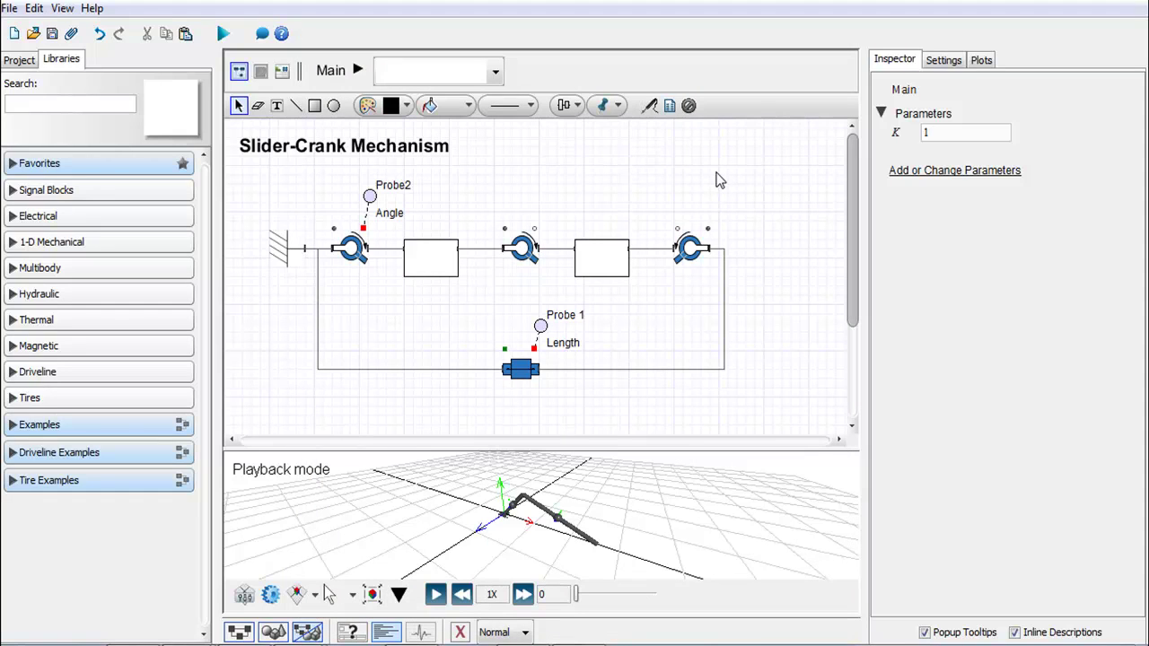
{"action": "left_click", "coordinate": [427, 261]}
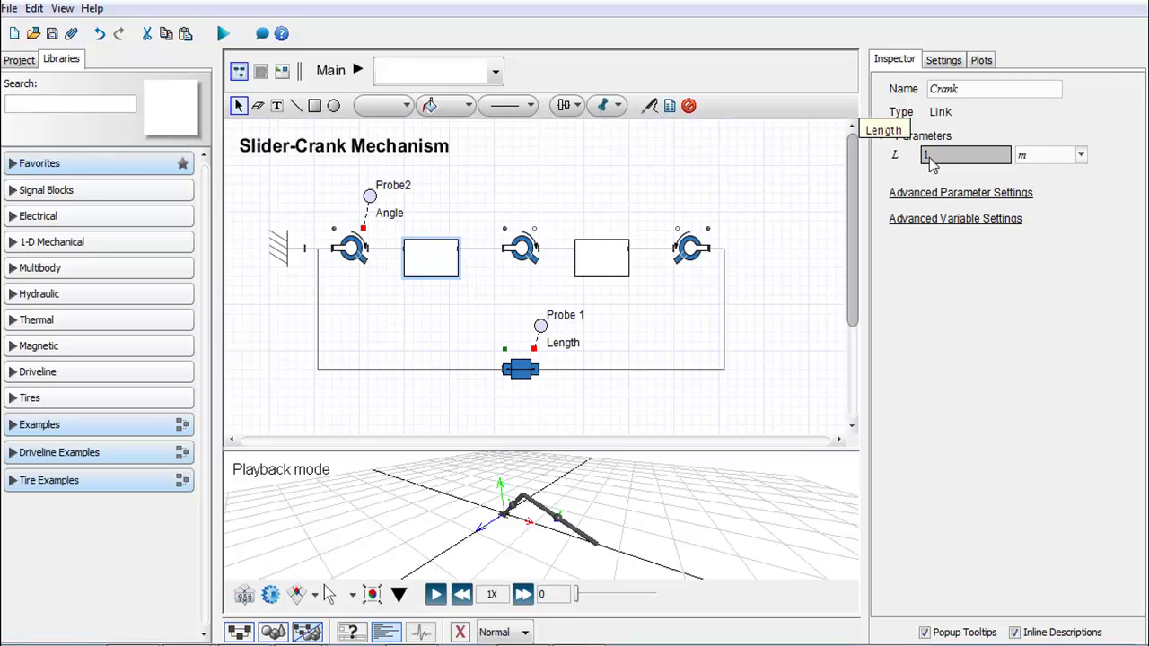
{"action": "double_click", "coordinate": [424, 257]}
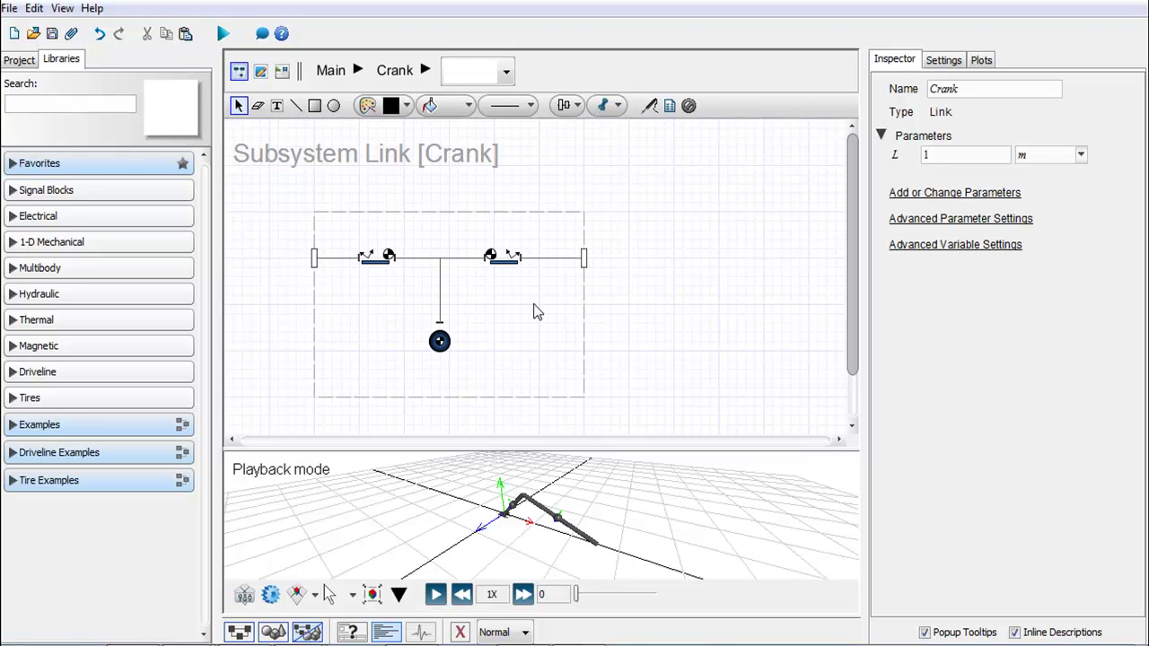
{"action": "left_click", "coordinate": [286, 77]}
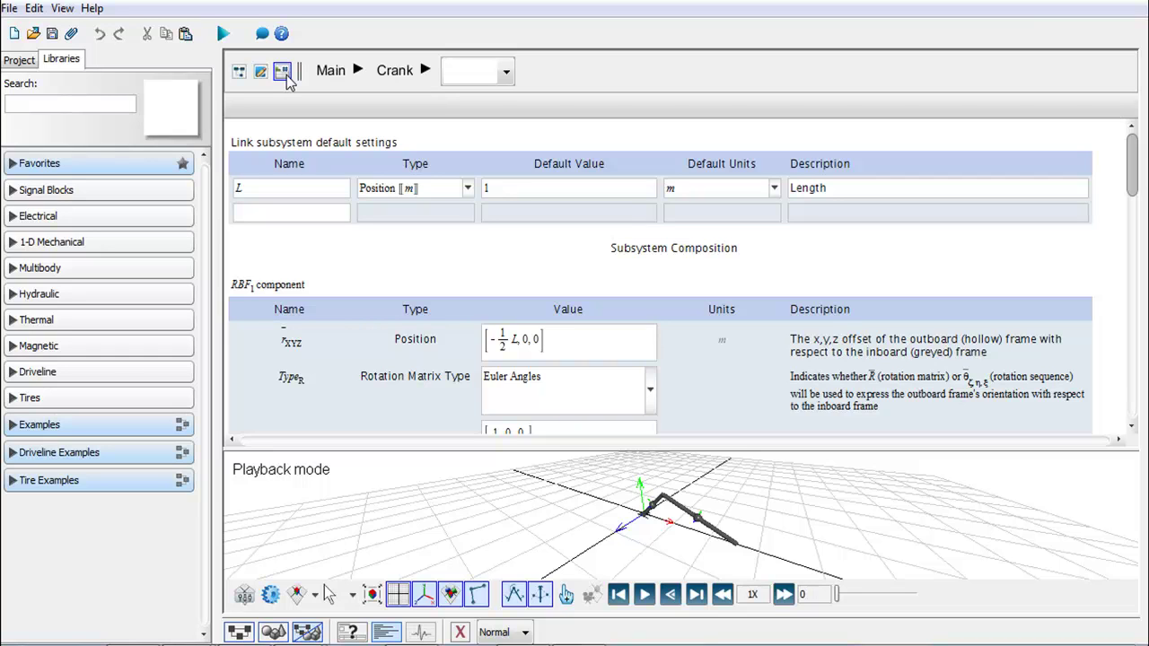
{"action": "left_click", "coordinate": [328, 72]}
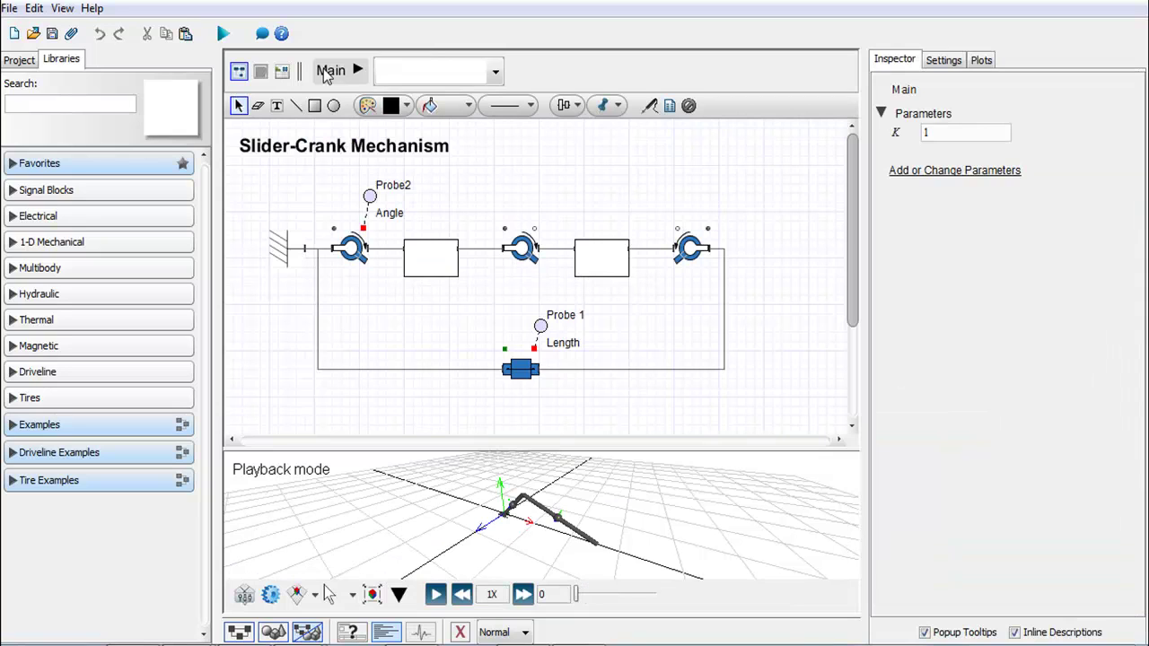
{"action": "left_click", "coordinate": [432, 244]}
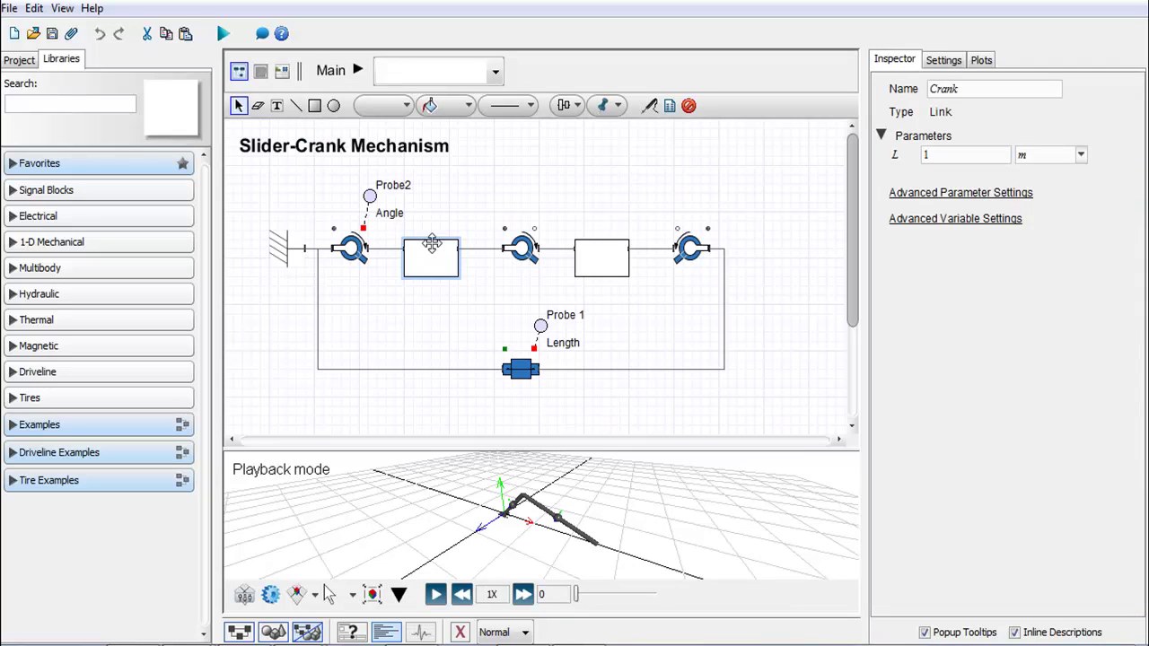
{"action": "left_click", "coordinate": [615, 258]}
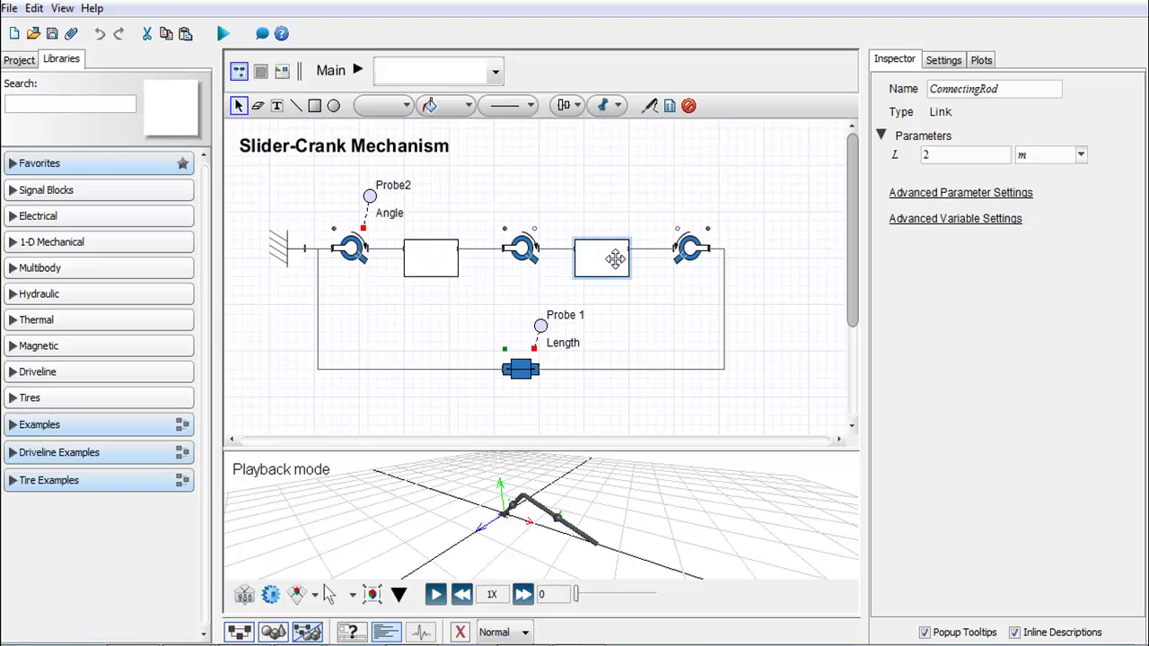
{"action": "left_click", "coordinate": [422, 264]}
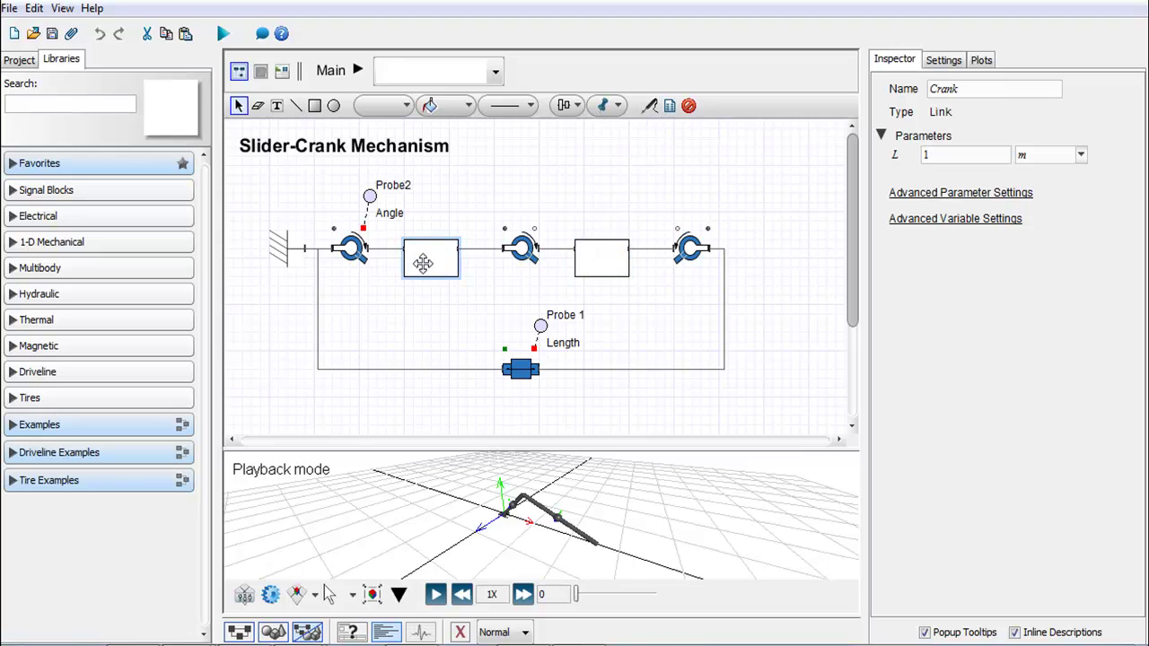
{"action": "left_click", "coordinate": [615, 257]}
{"action": "double_click", "coordinate": [432, 252]}
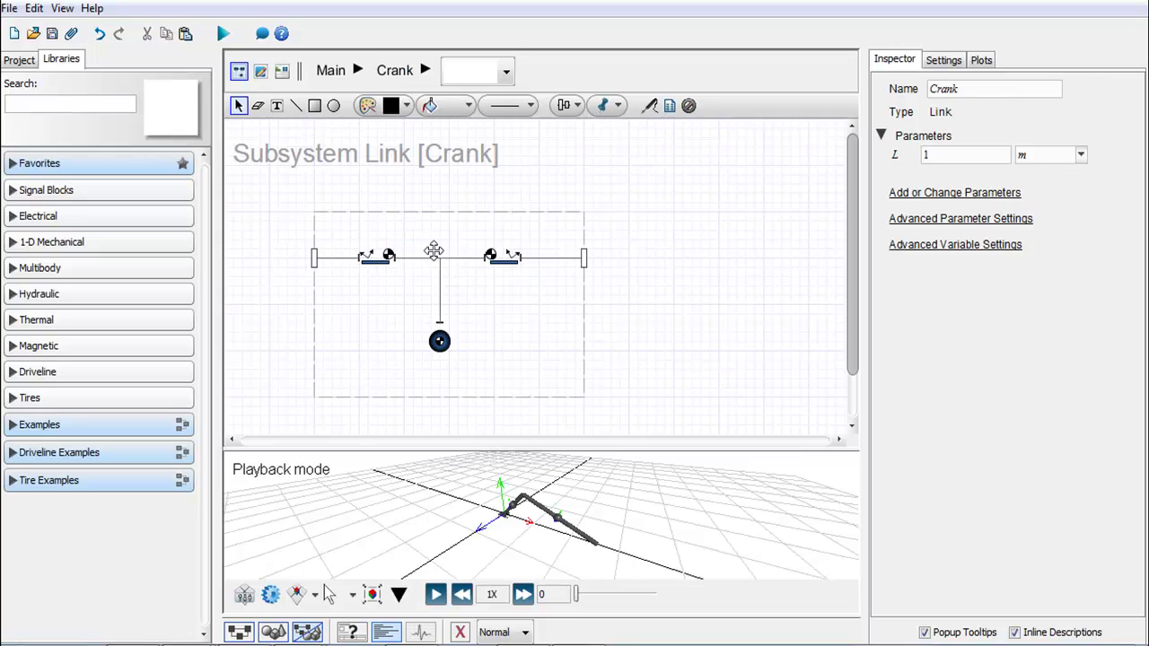
{"action": "left_click", "coordinate": [375, 251]}
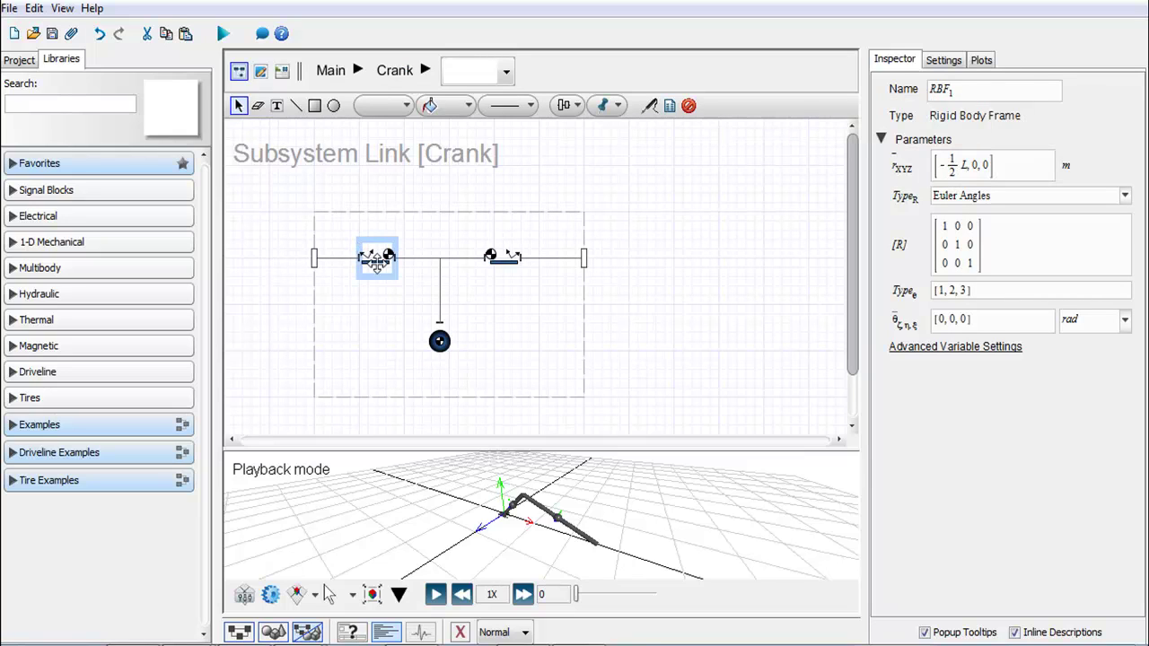
{"action": "left_click", "coordinate": [333, 69]}
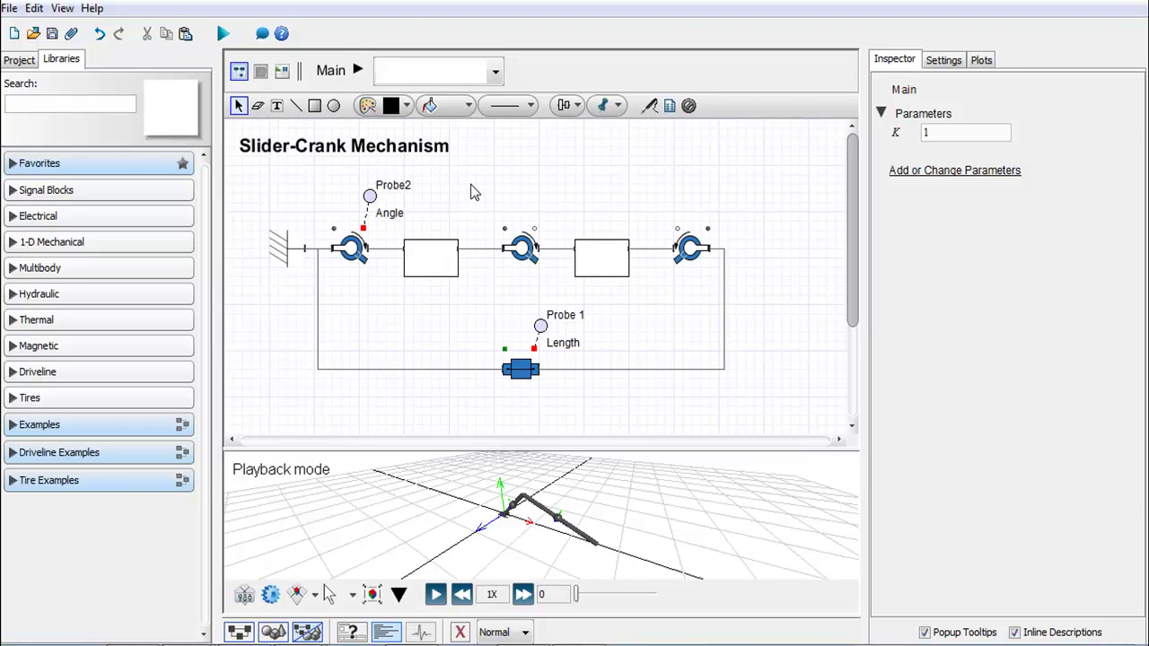
- Place a new Parameters block on the diagram and move it beside the title
{"action": "left_click", "coordinate": [670, 108]}
{"action": "left_click", "coordinate": [536, 151]}
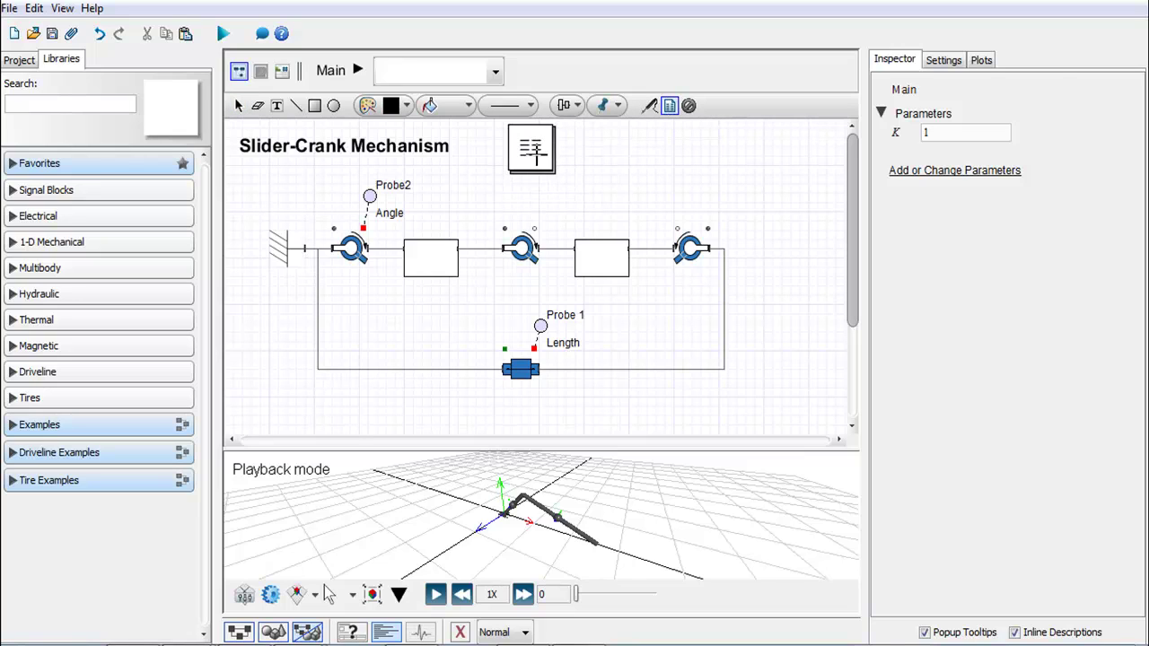
{"action": "left_click", "coordinate": [539, 153]}
{"action": "left_click_drag", "start_coordinate": [537, 152], "coordinate": [625, 164]}
{"action": "left_click", "coordinate": [551, 157]}
{"action": "left_click", "coordinate": [671, 160]}
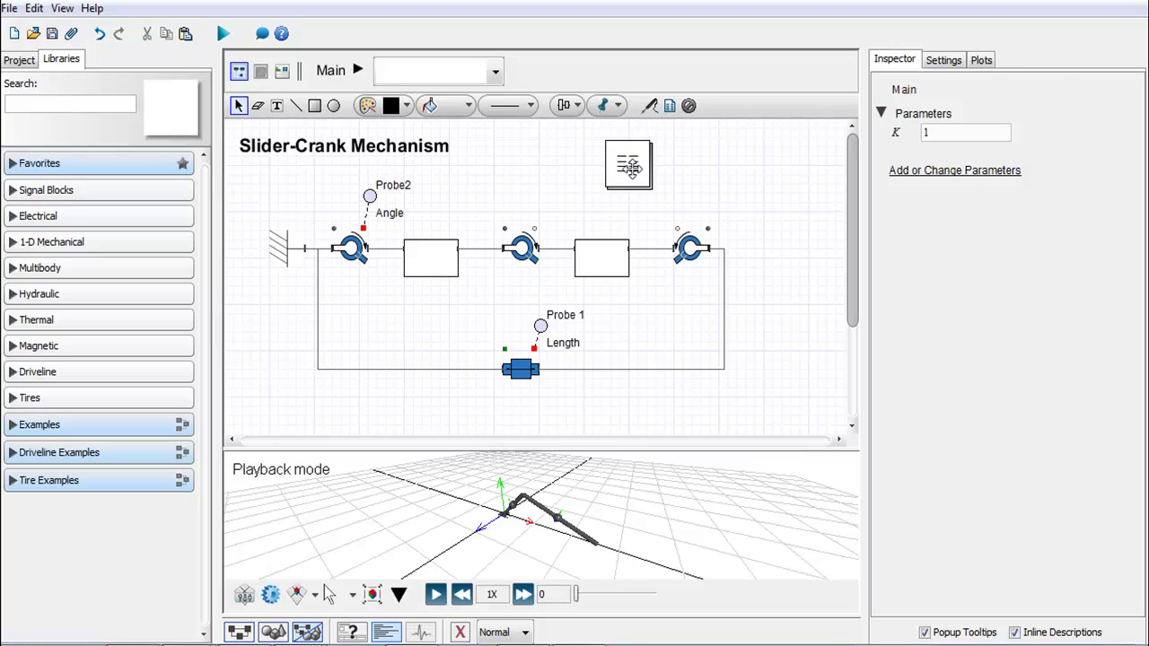
{"action": "double_click", "coordinate": [628, 167]}
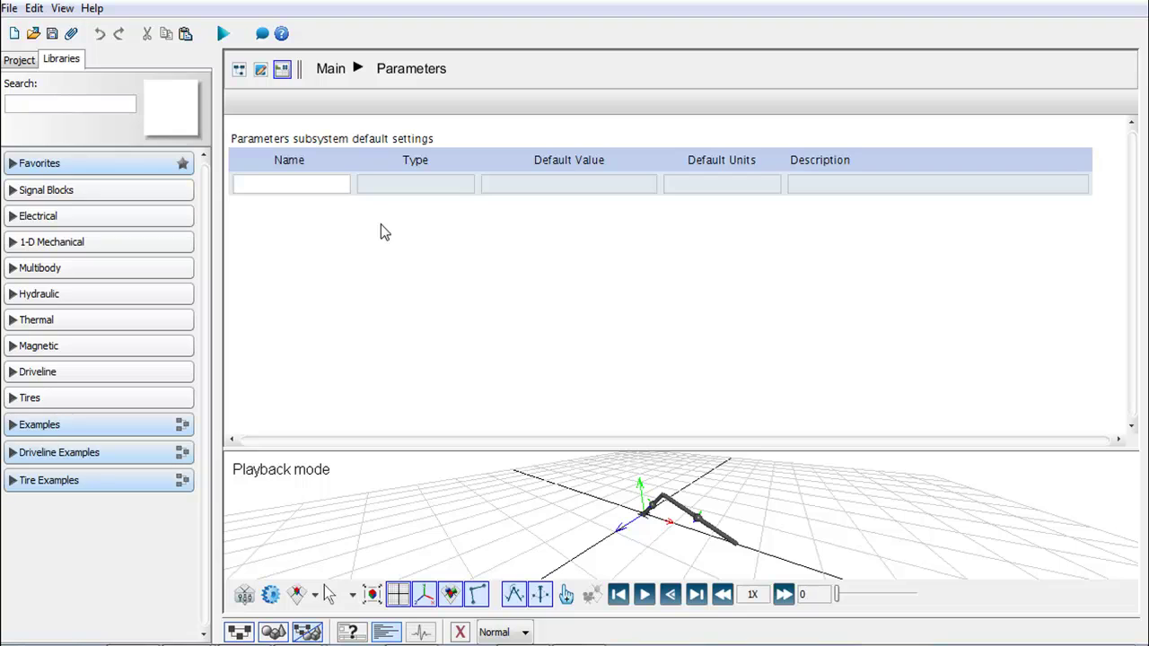
{"action": "double_click", "coordinate": [297, 184]}
{"action": "left_click", "coordinate": [342, 74]}
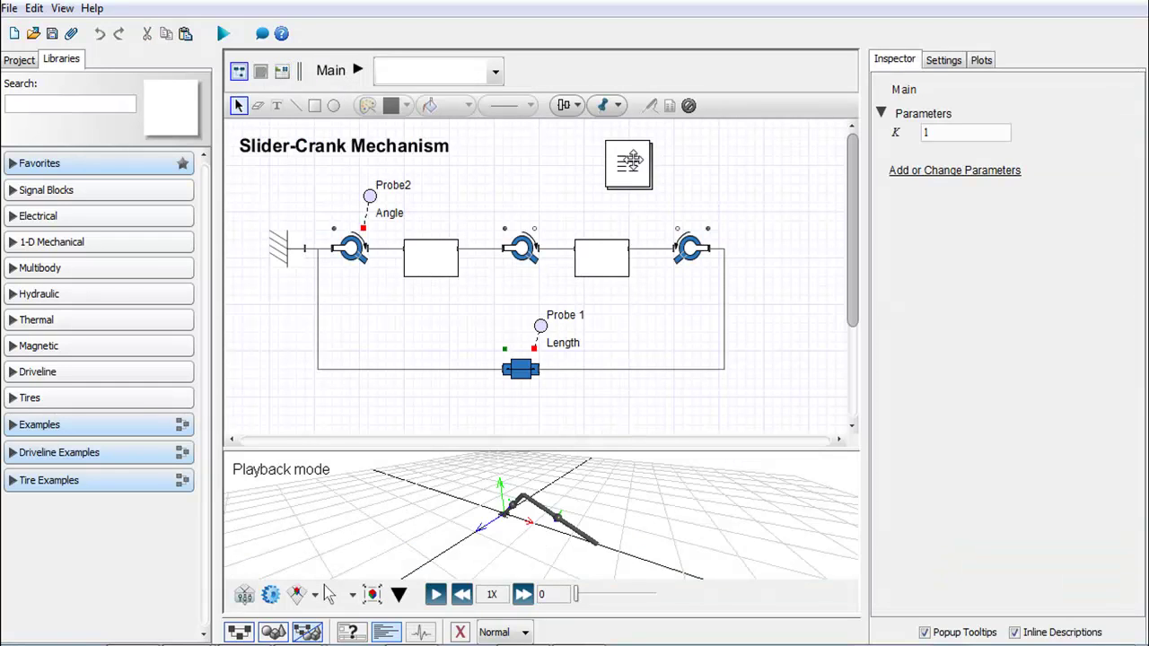
{"action": "left_click", "coordinate": [630, 161]}
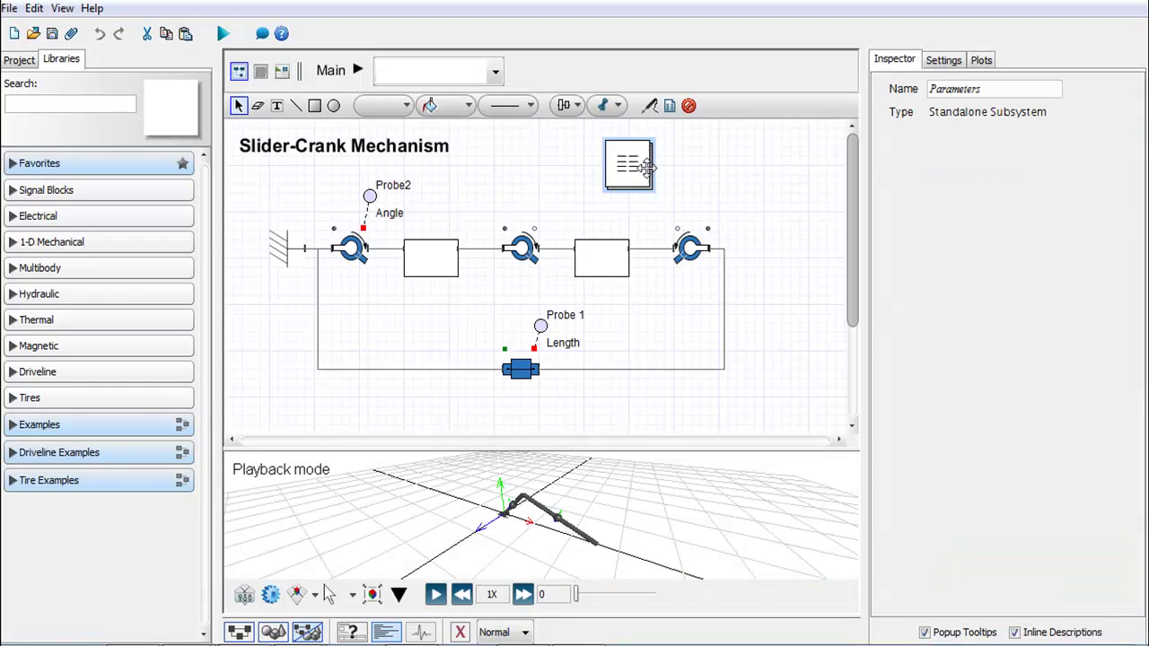